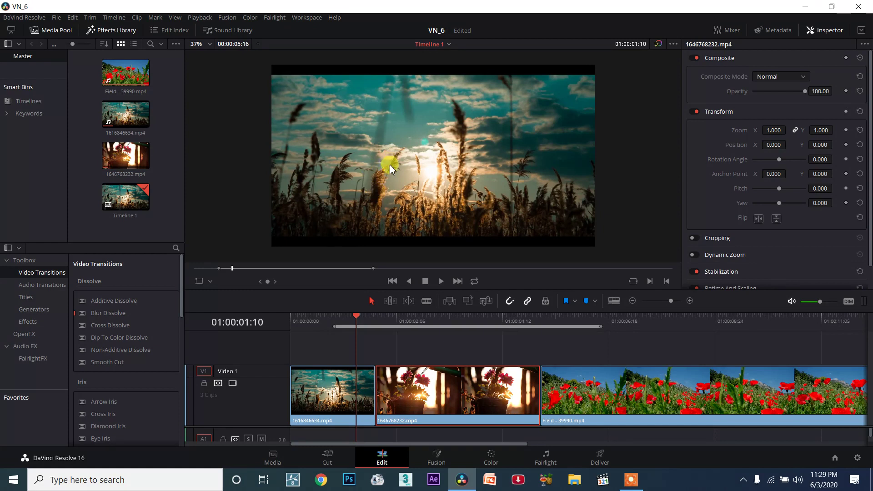
Move the playhead into the middle flower clip 1646768232.mp4 on Timeline 1.
left_click(405, 318)
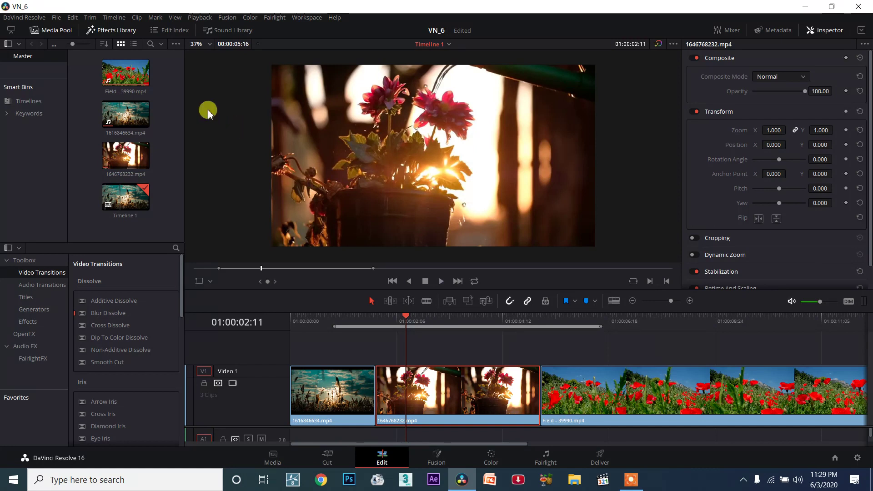
Close the Effects Library and Media Pool, and expand the Inspector to full height.
left_click(115, 37)
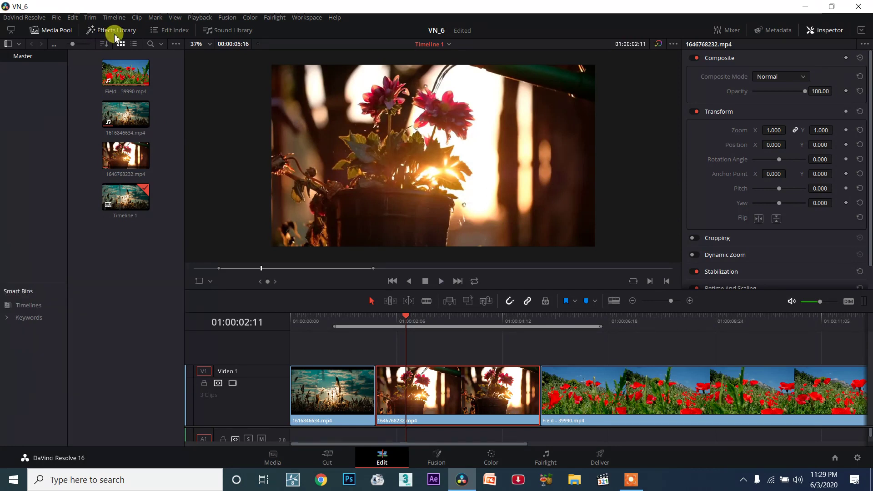
left_click(54, 32)
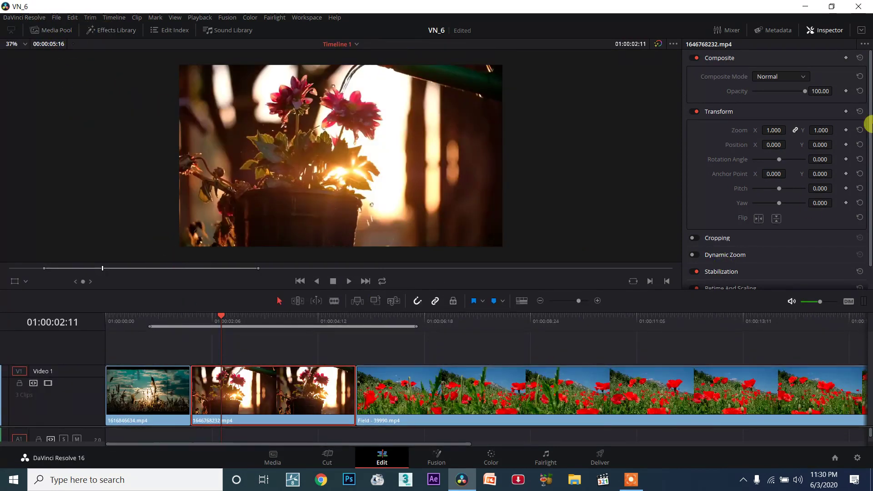
left_click(860, 60)
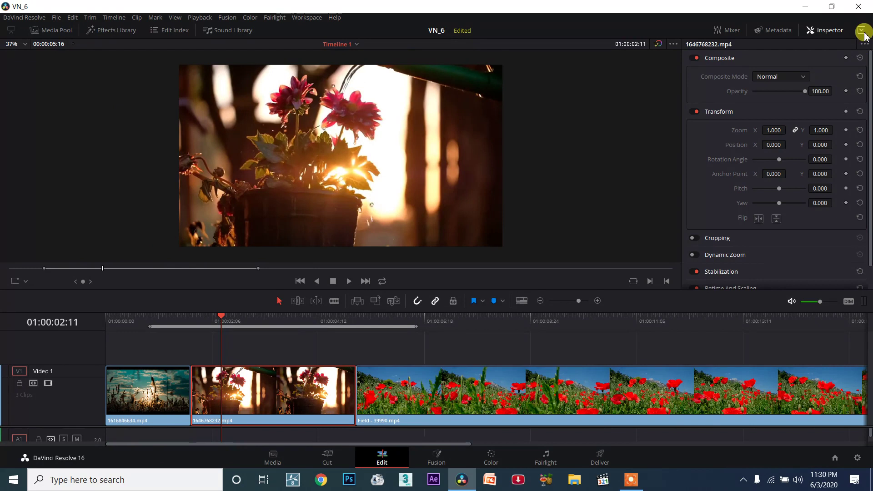
left_click(862, 31)
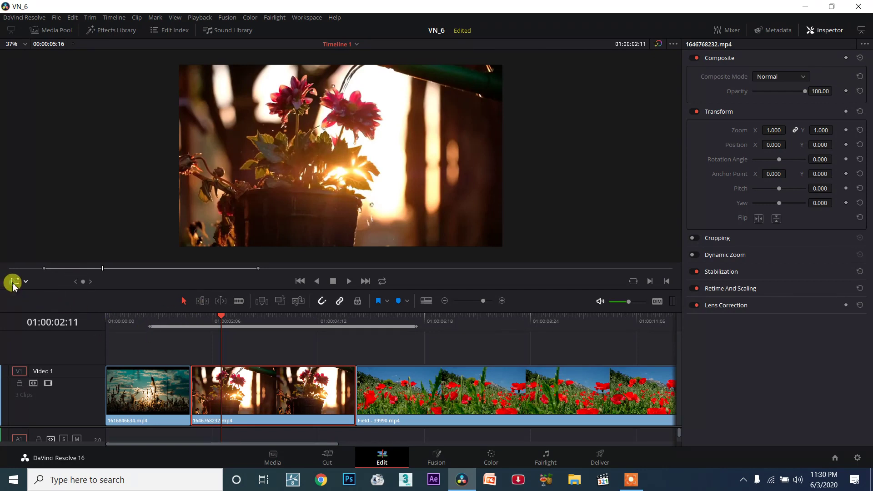
Turn on viewer transform handles, trial-move, shrink and tilt the flower clip, then undo the changes.
left_click(14, 283)
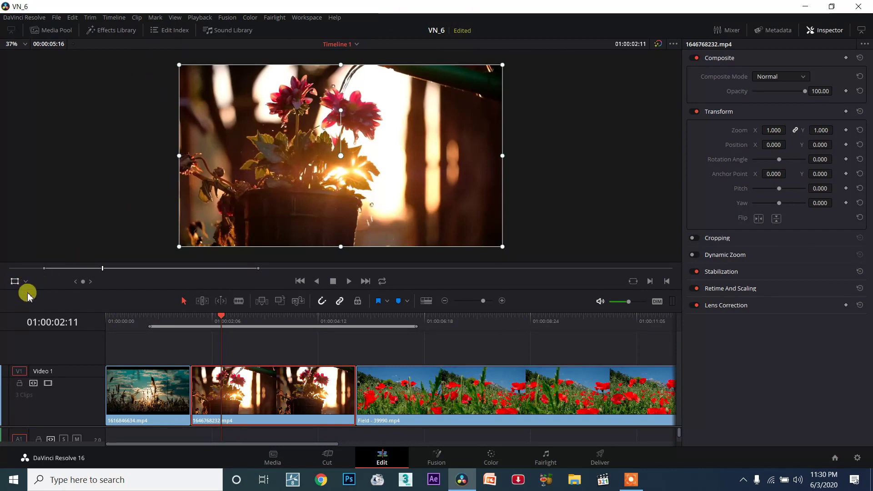
left_click_drag(215, 318, 209, 320)
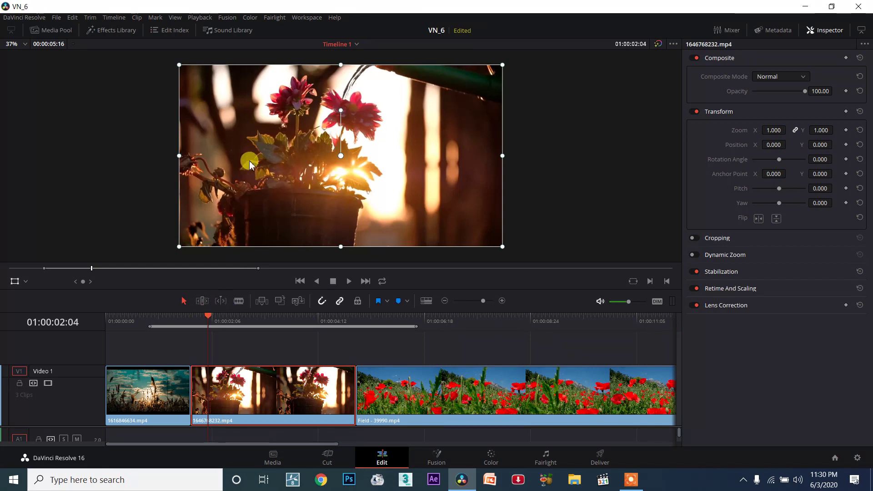
left_click_drag(250, 164, 593, 78)
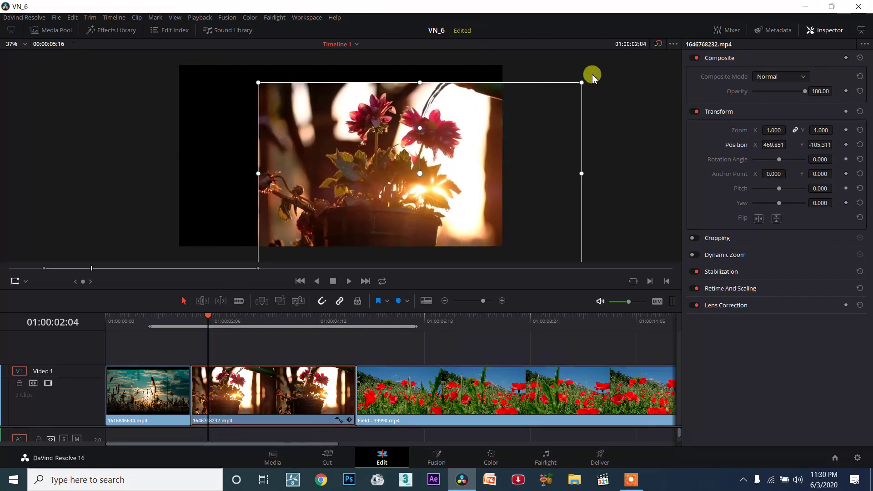
left_click_drag(581, 82, 488, 142)
mouse_move(420, 127)
left_mouse_down()
mouse_move(440, 132)
mouse_move(324, 152)
left_mouse_up()
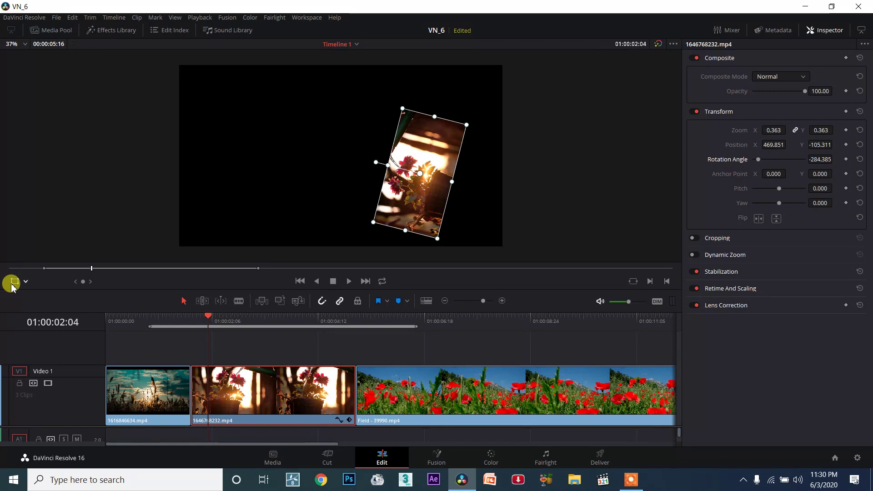
key("ctrl+z")
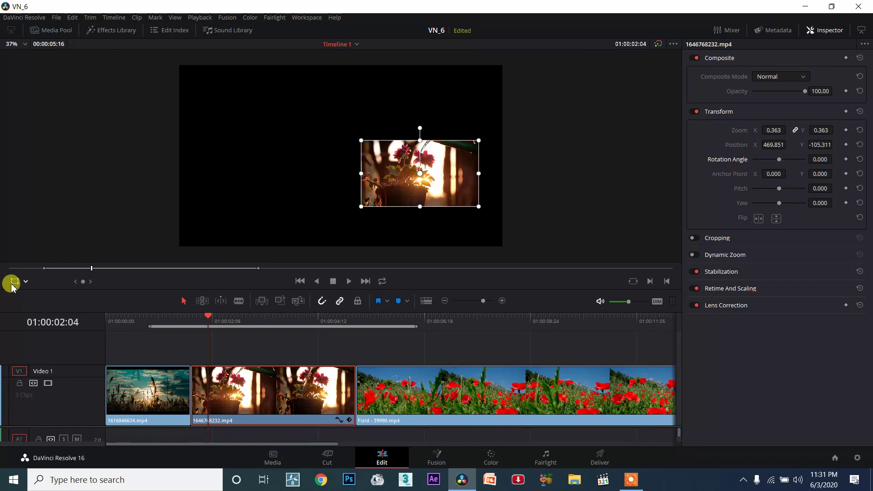
key("ctrl+z")
key("ctrl+z")
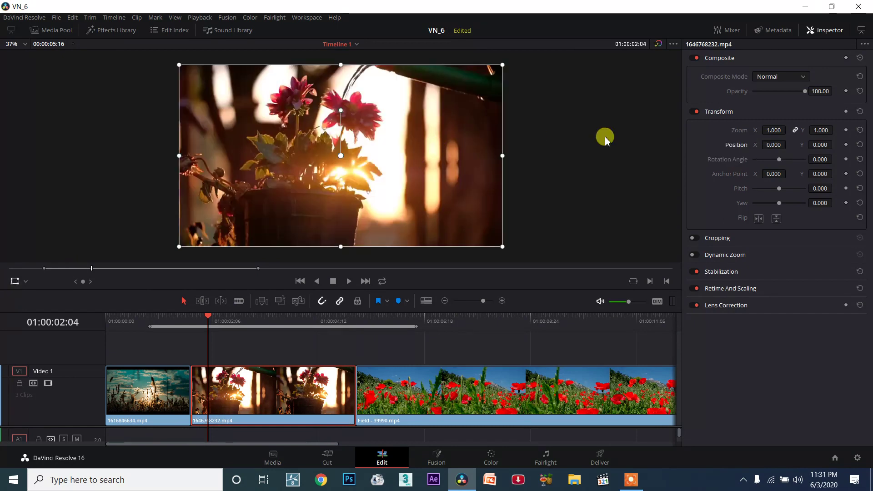
At 01:00:03:15, where the fly-in ends, keyframe the clip's Opacity, Zoom and Position.
mouse_move(208, 317)
left_mouse_down()
mouse_move(193, 320)
mouse_move(276, 321)
left_mouse_up()
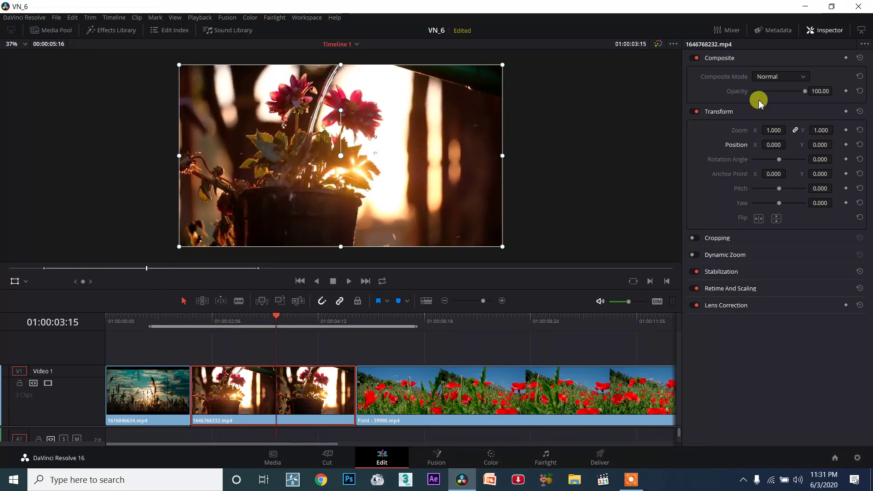
left_click(846, 91)
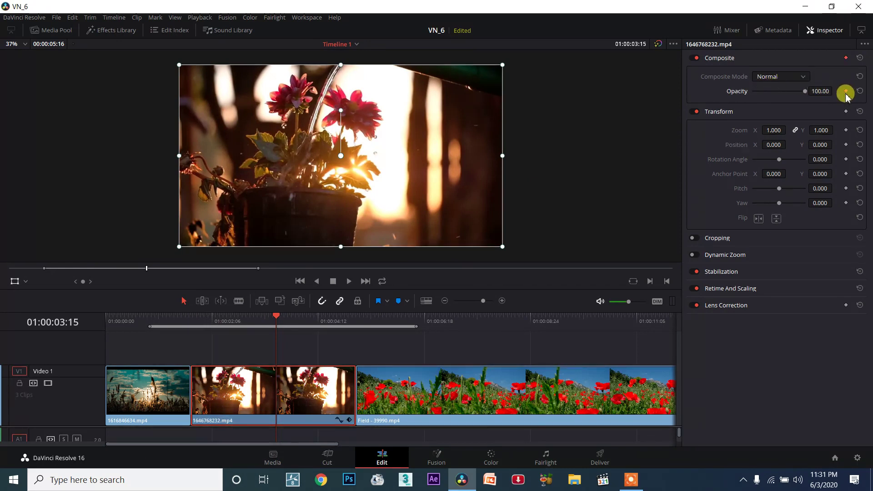
left_click(847, 130)
left_click(846, 144)
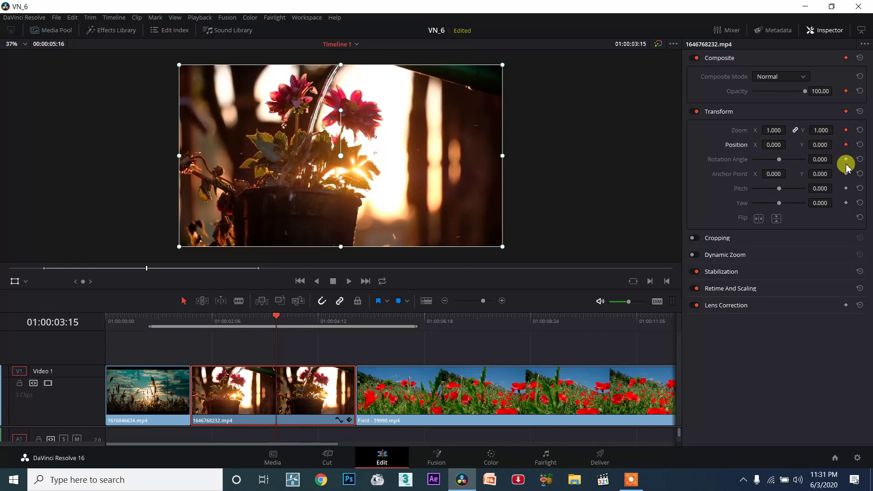
At 01:00:01:20, set Opacity to 0, drag the clip off the left and shrink it to Zoom 0.277.
left_click_drag(269, 318, 191, 320)
left_click_drag(789, 91, 644, 97)
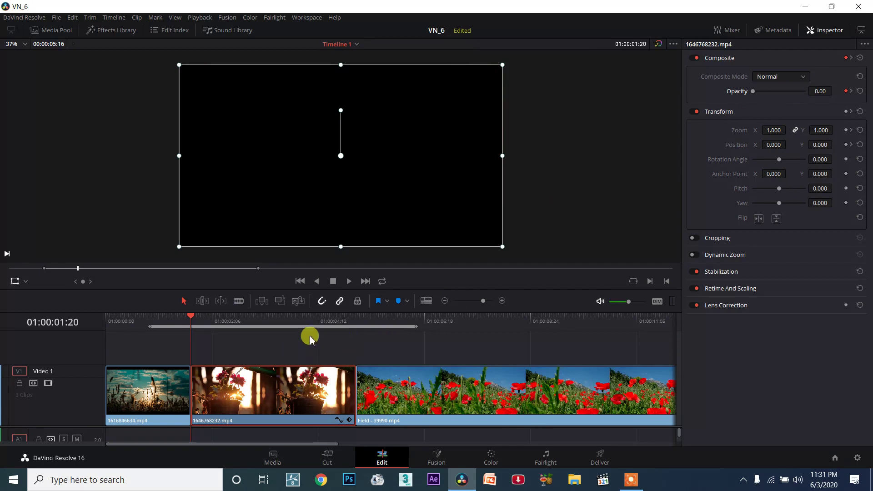
left_click_drag(395, 183, 185, 186)
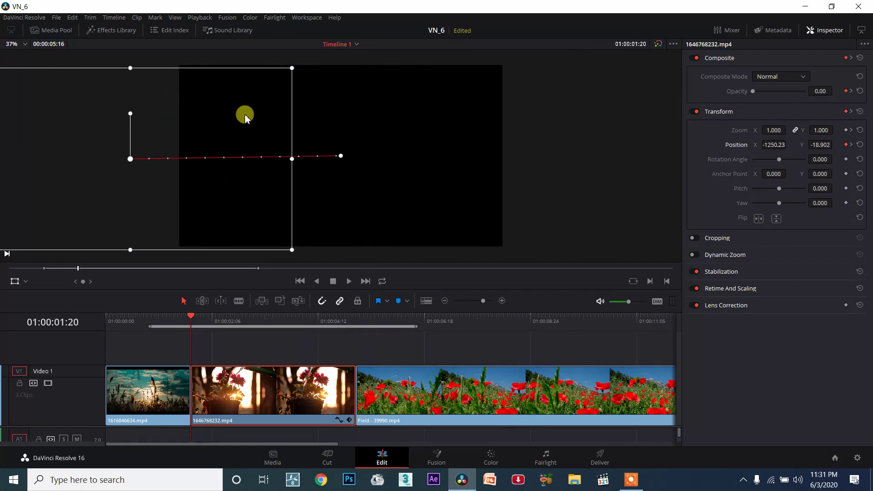
left_click_drag(287, 76, 175, 105)
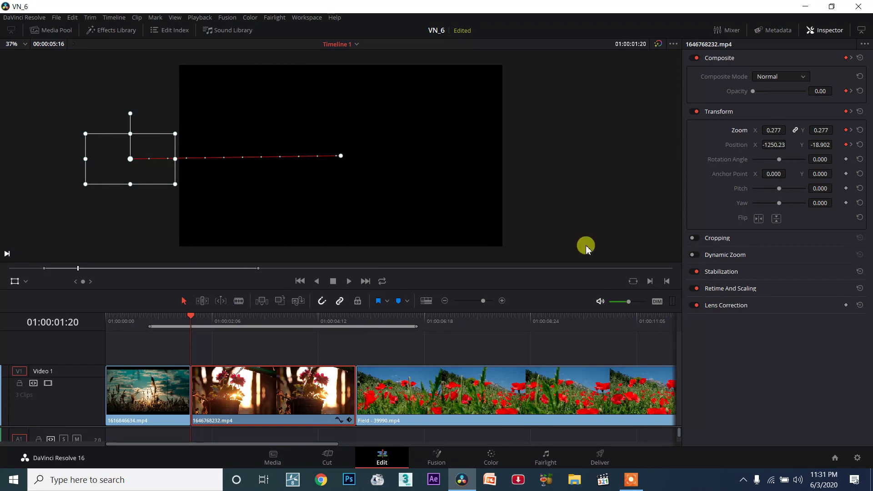
Play back the fly-in animation to check it.
left_click(348, 282)
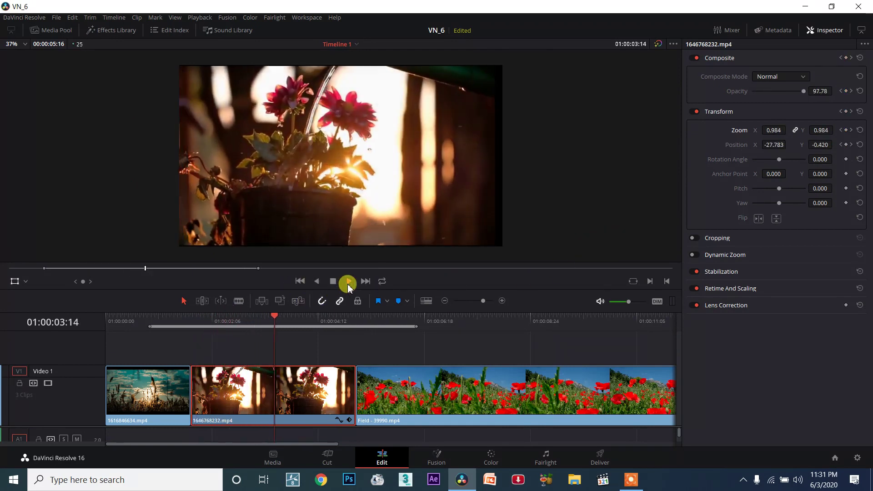
left_click(332, 282)
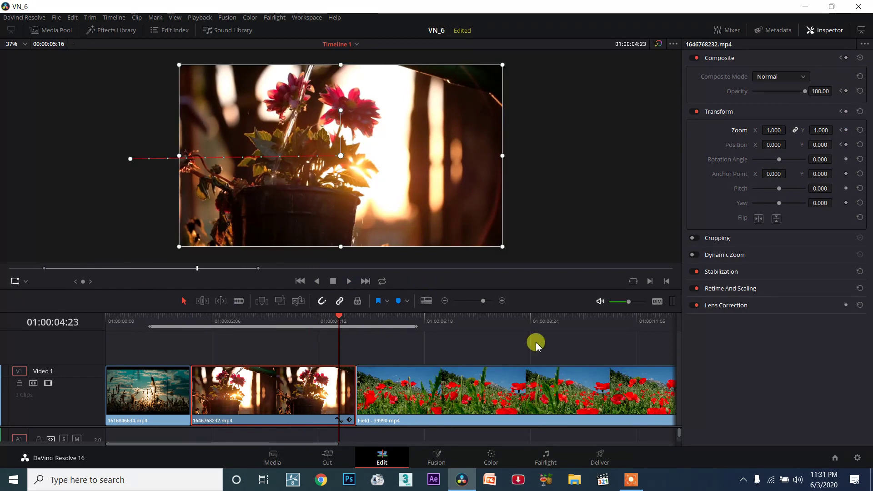
left_click(631, 481)
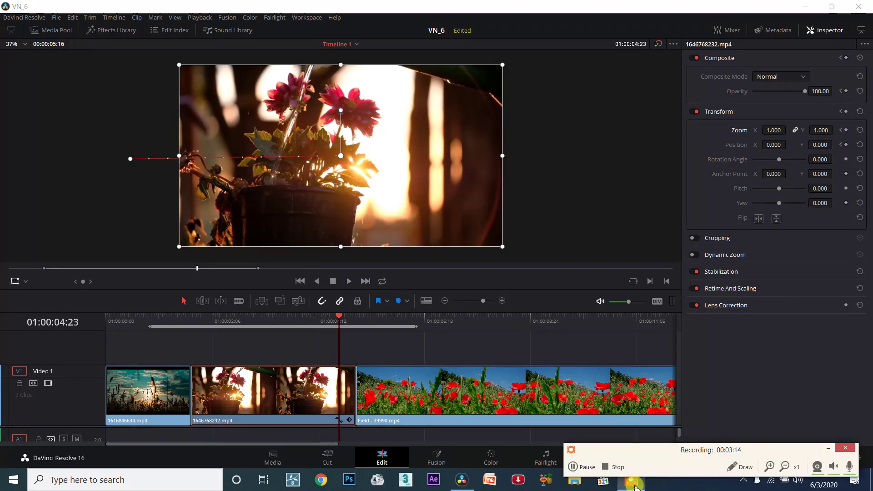
left_click(825, 449)
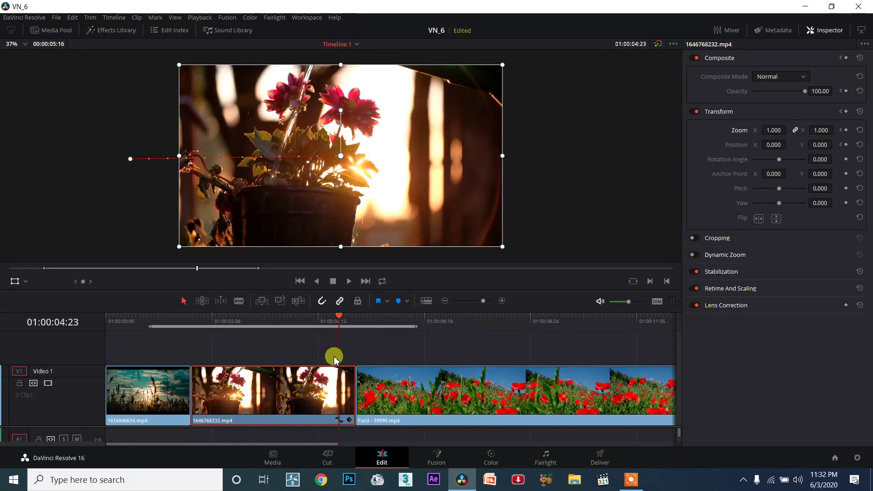
Keyframe Rotation Angle 0 at 01:00:03:15, then spin the clip at its 01:00:01:20 start.
mouse_move(286, 319)
left_mouse_down()
mouse_move(230, 322)
mouse_move(279, 332)
left_mouse_up()
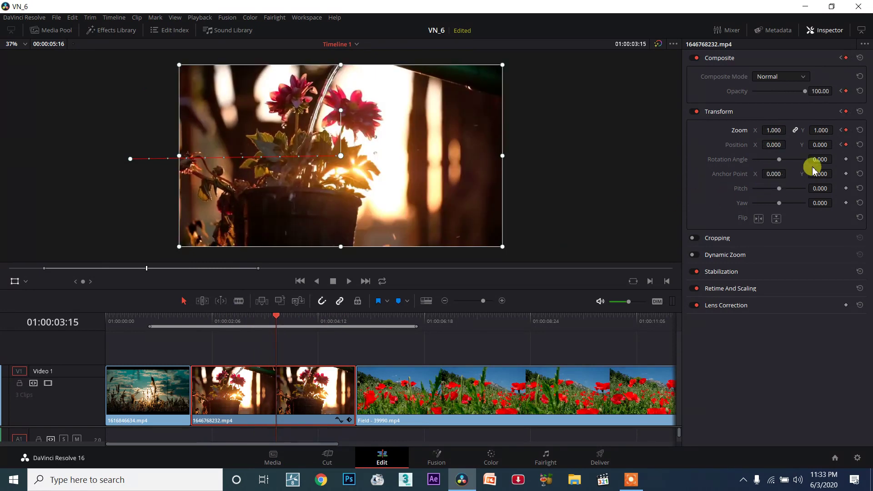
left_click(845, 160)
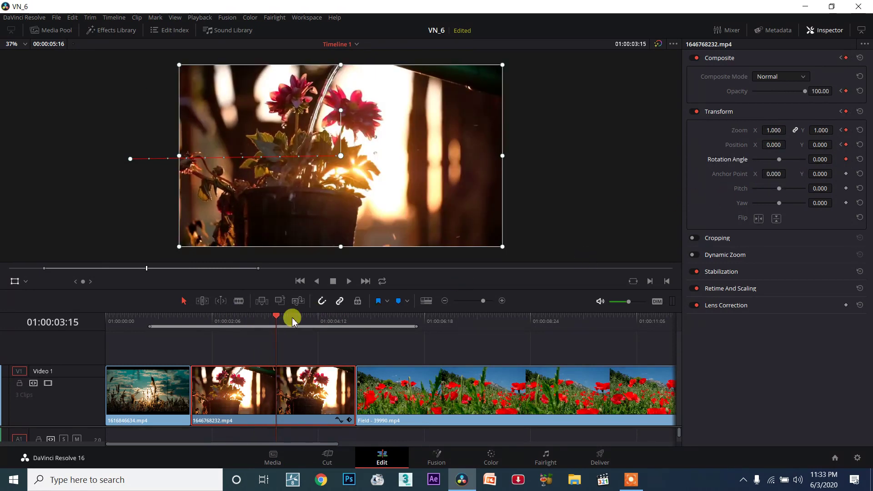
left_click_drag(292, 319, 191, 319)
mouse_move(130, 135)
left_mouse_down()
mouse_move(84, 132)
mouse_move(182, 89)
mouse_move(145, 75)
left_mouse_up()
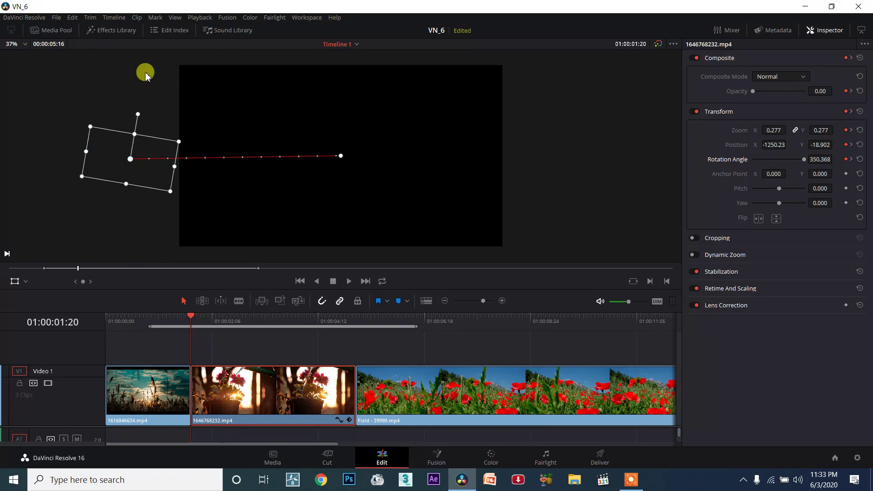
Rotate the starting frame further to about 737° and replay to check the spin.
mouse_move(193, 317)
left_mouse_down()
mouse_move(237, 313)
mouse_move(162, 303)
left_mouse_up()
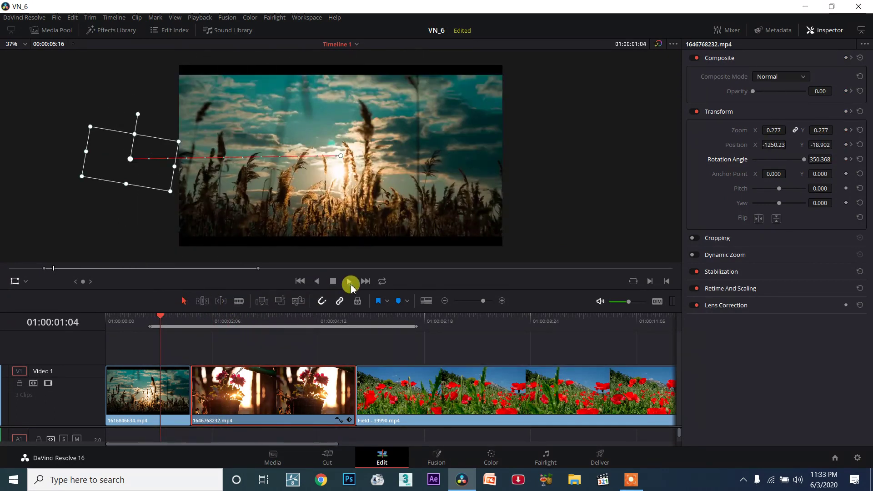
left_click(350, 282)
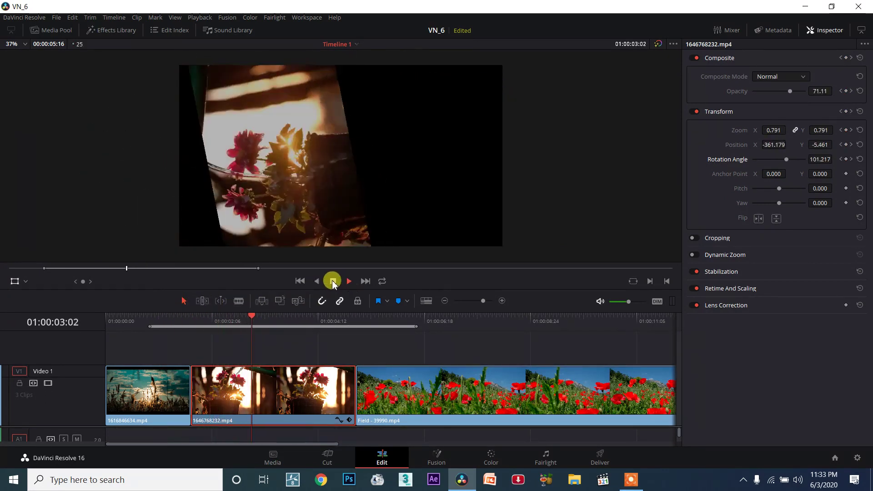
left_click(333, 282)
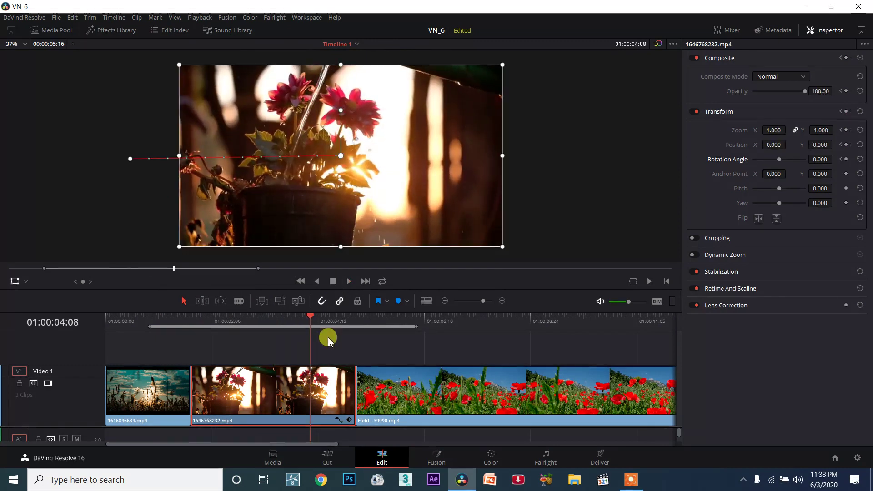
left_click_drag(302, 315, 191, 317)
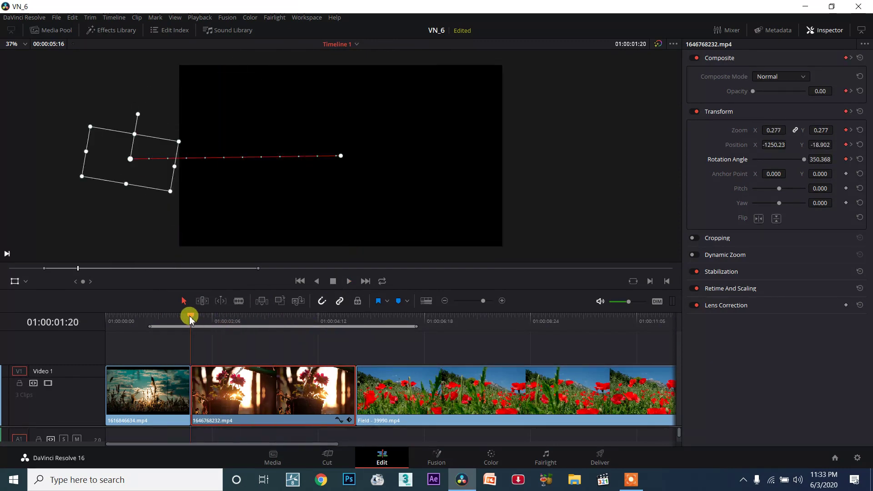
mouse_move(138, 114)
left_mouse_down()
mouse_move(75, 194)
mouse_move(68, 130)
left_mouse_up()
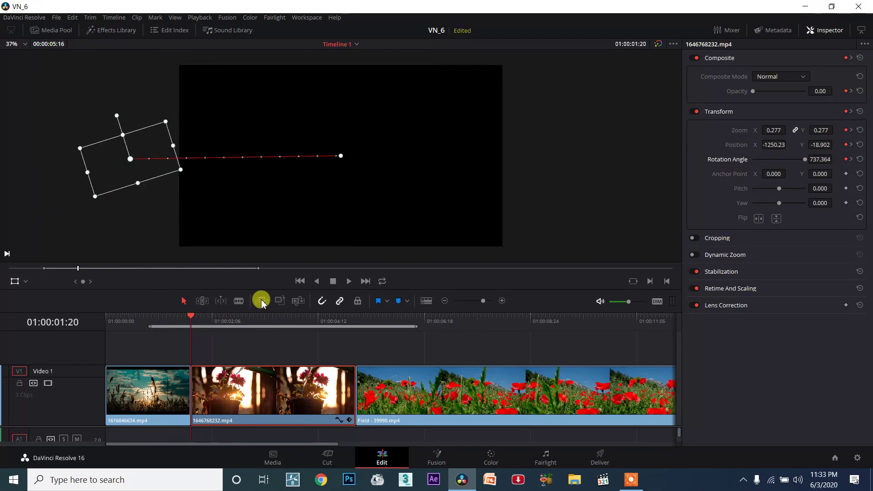
left_click(349, 282)
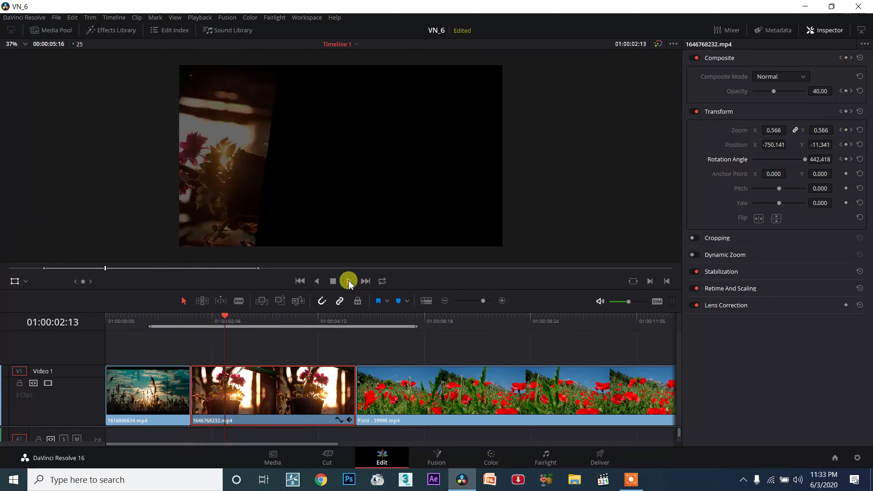
left_click(335, 282)
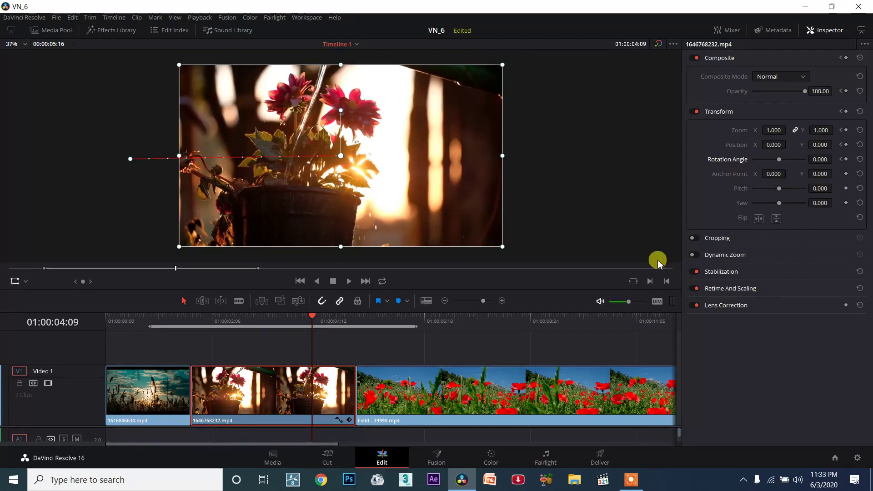
Add Pitch and Yaw keyframes at 01:00:05:07 and at 01:00:04:05.
left_click_drag(312, 316, 354, 331)
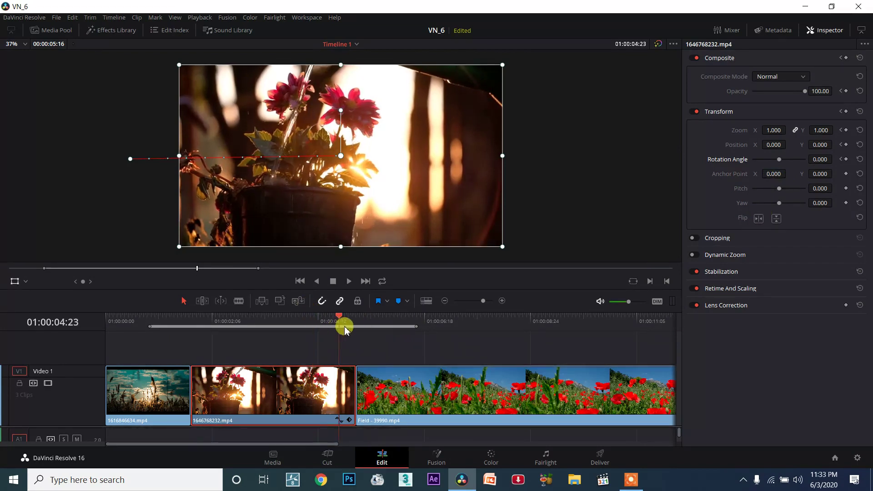
left_click(845, 188)
left_click(846, 202)
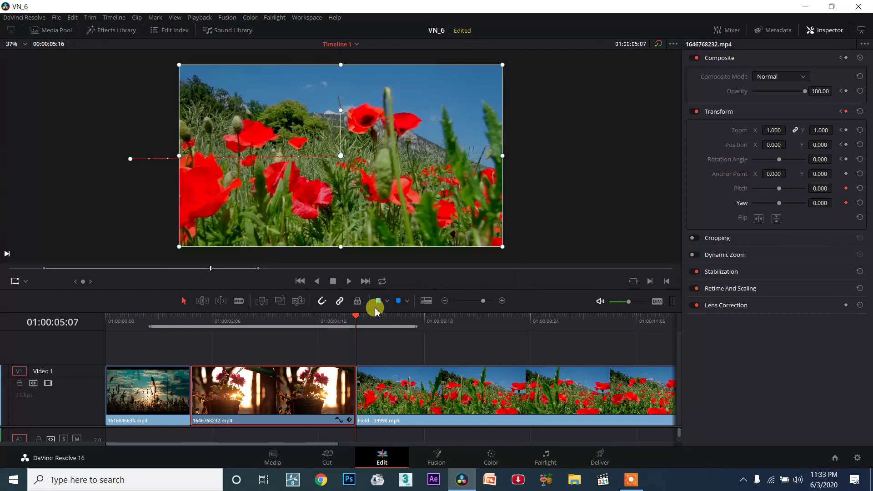
left_click_drag(364, 322, 297, 323)
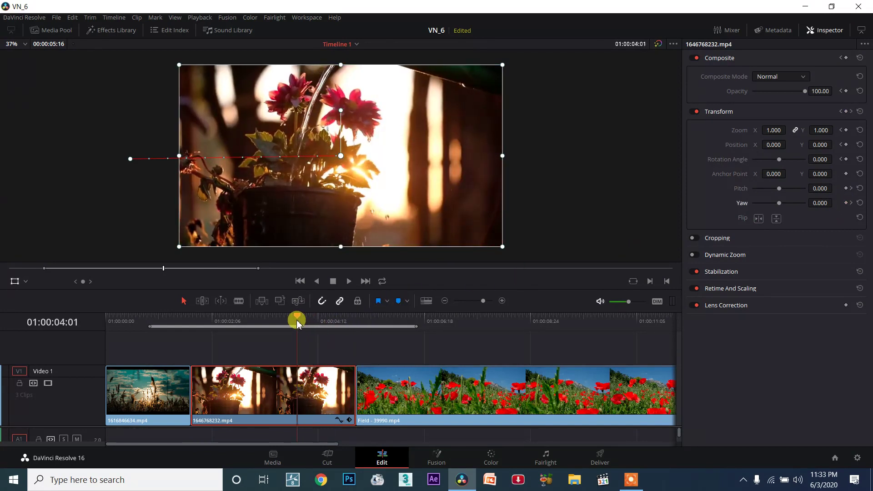
left_click_drag(298, 323, 306, 323)
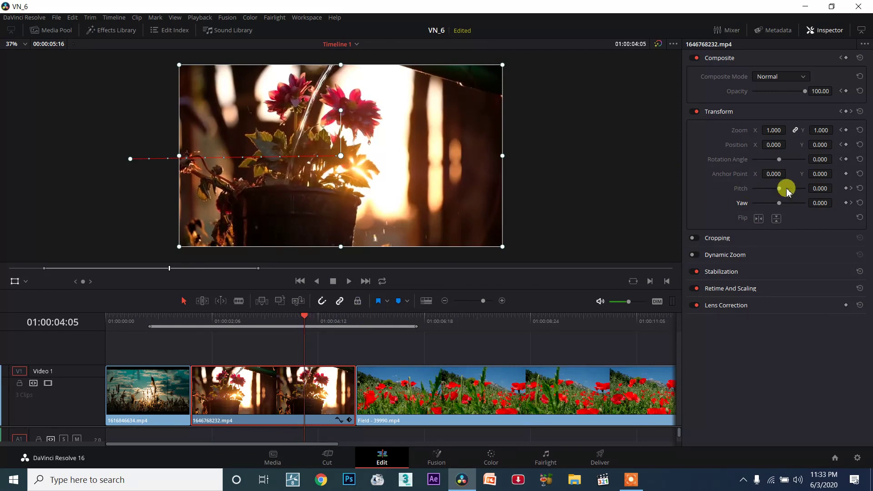
left_click(846, 188)
left_click(846, 203)
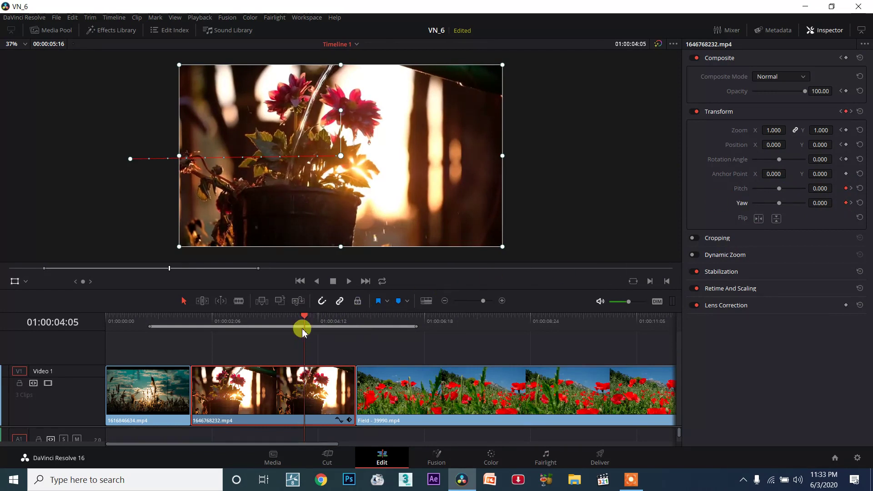
At 01:00:05:07, set Pitch to 1.135 and Yaw to -0.639, then play back the tilt.
left_click_drag(300, 324, 362, 325)
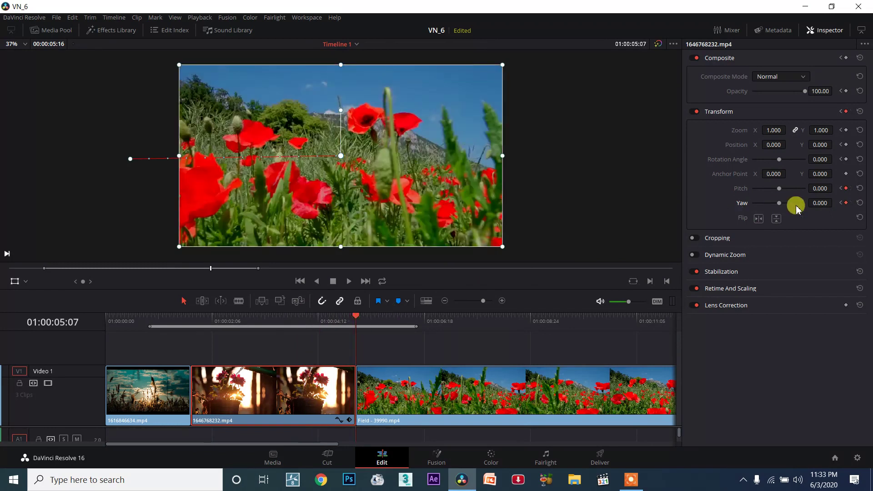
mouse_move(779, 188)
left_mouse_down()
mouse_move(799, 188)
mouse_move(767, 203)
left_mouse_up()
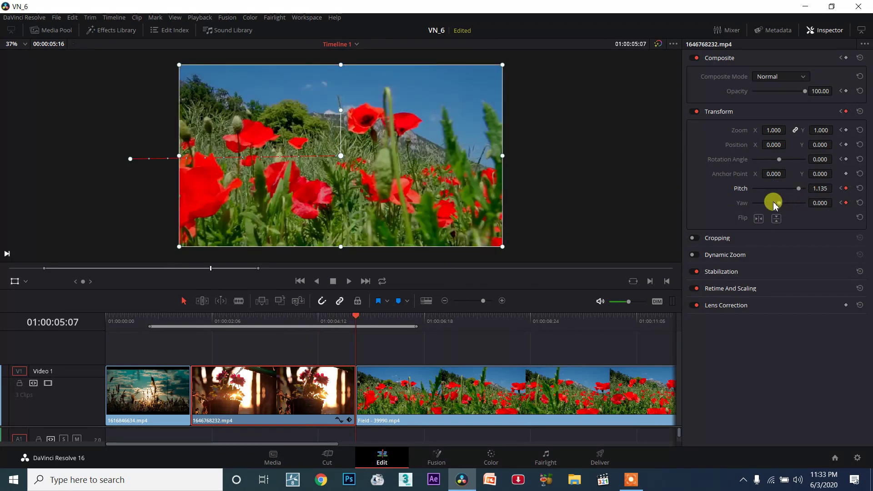
left_click_drag(347, 321, 191, 326)
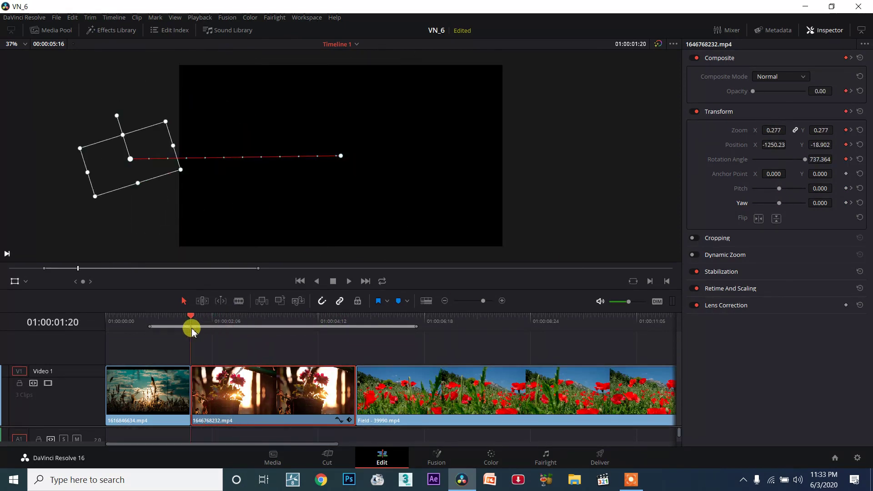
left_click(349, 281)
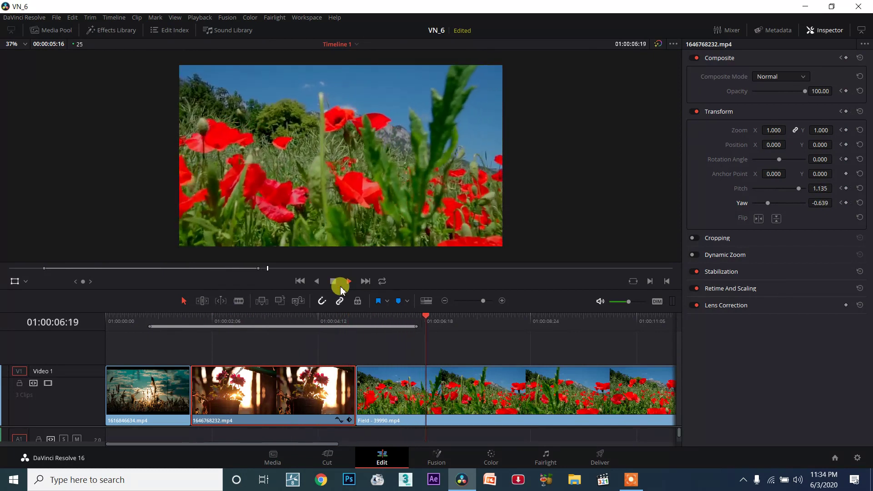
left_click(333, 281)
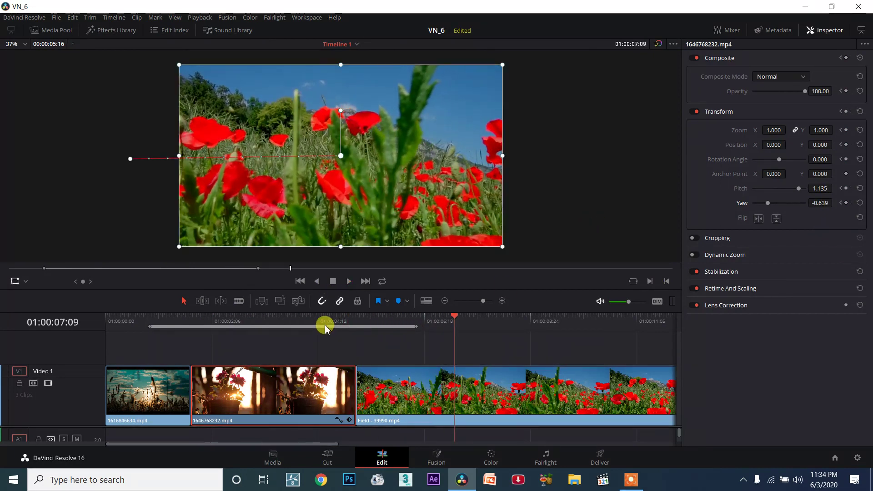
At 01:00:03:04, raise the clip to Position -741.230, 257.878 so the path arcs upward.
left_click(256, 318)
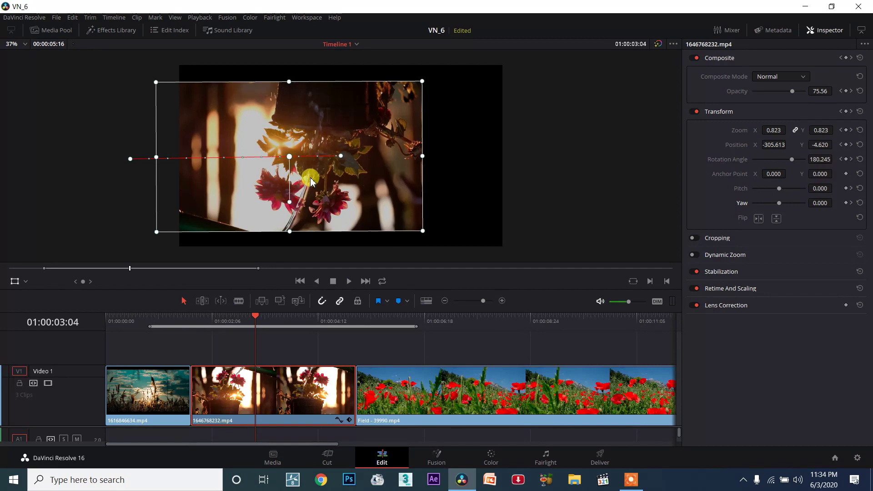
mouse_move(283, 174)
left_mouse_down()
mouse_move(299, 209)
mouse_move(236, 204)
mouse_move(285, 180)
left_mouse_up()
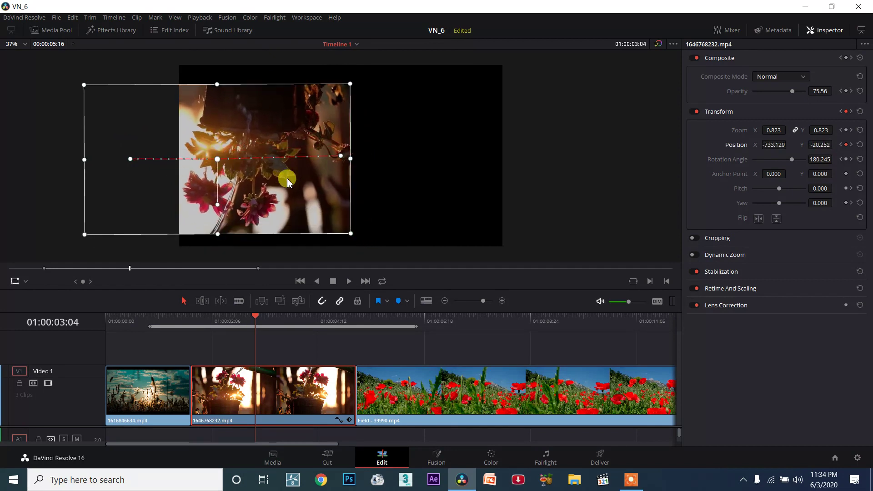
left_click_drag(217, 161, 217, 127)
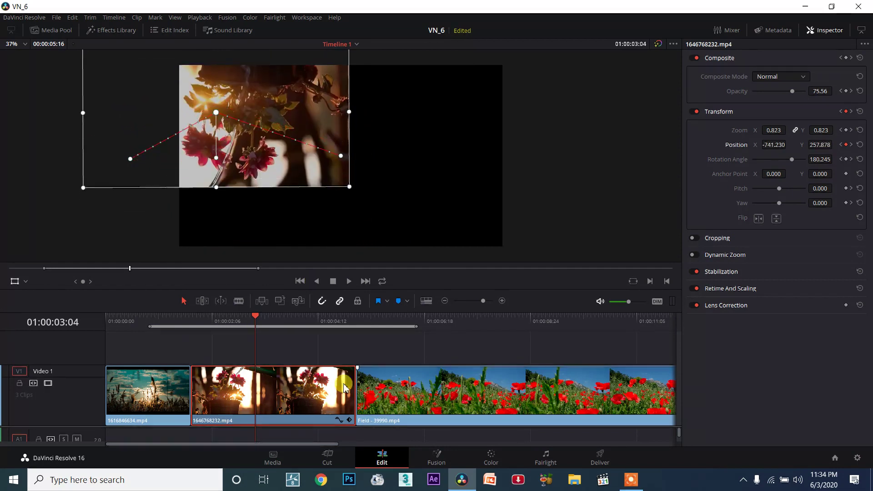
mouse_move(255, 316)
left_mouse_down()
mouse_move(197, 317)
mouse_move(307, 309)
left_mouse_up()
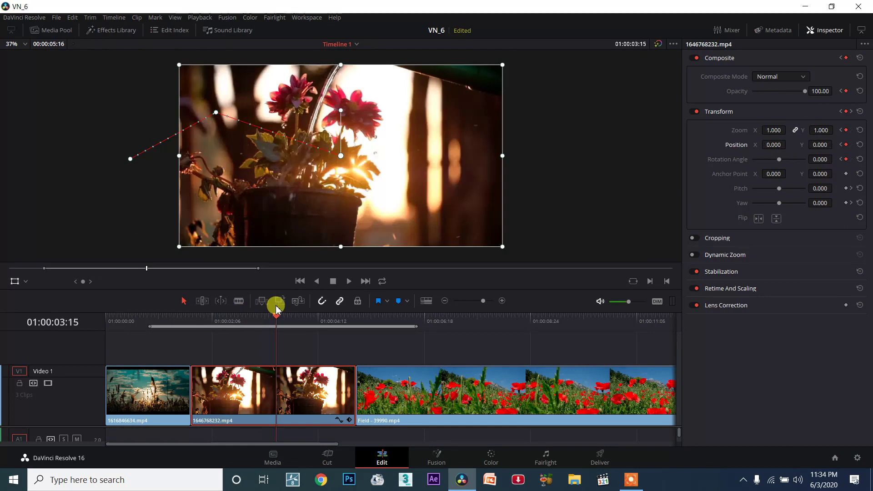